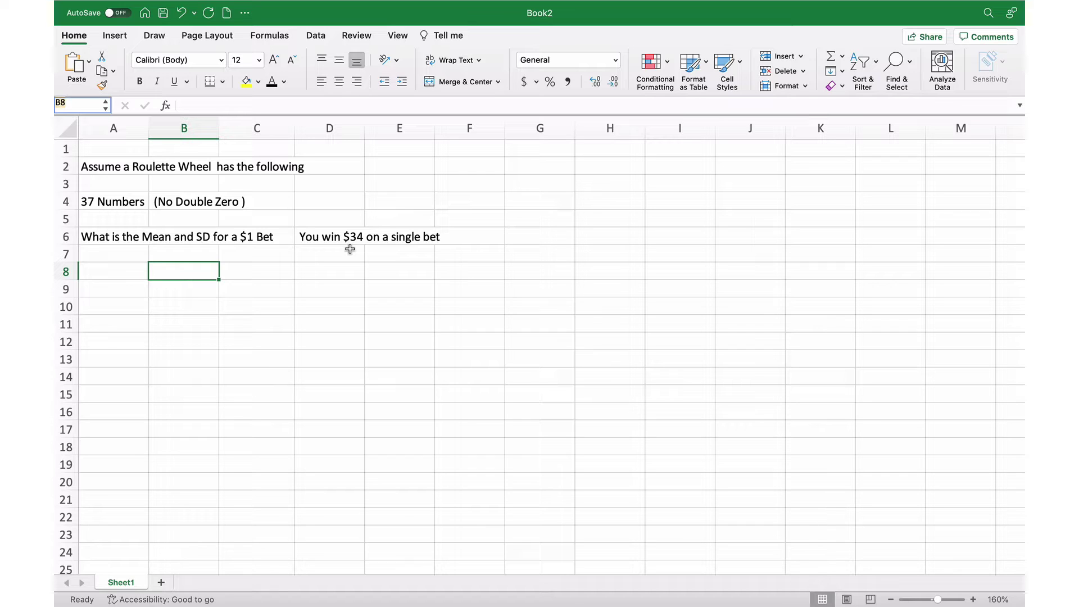
Restore the P(Win) 1/37 = 0.027 and P(Lose) 36/37 = 0.973 entries and the E($) label.
left_click(95, 201)
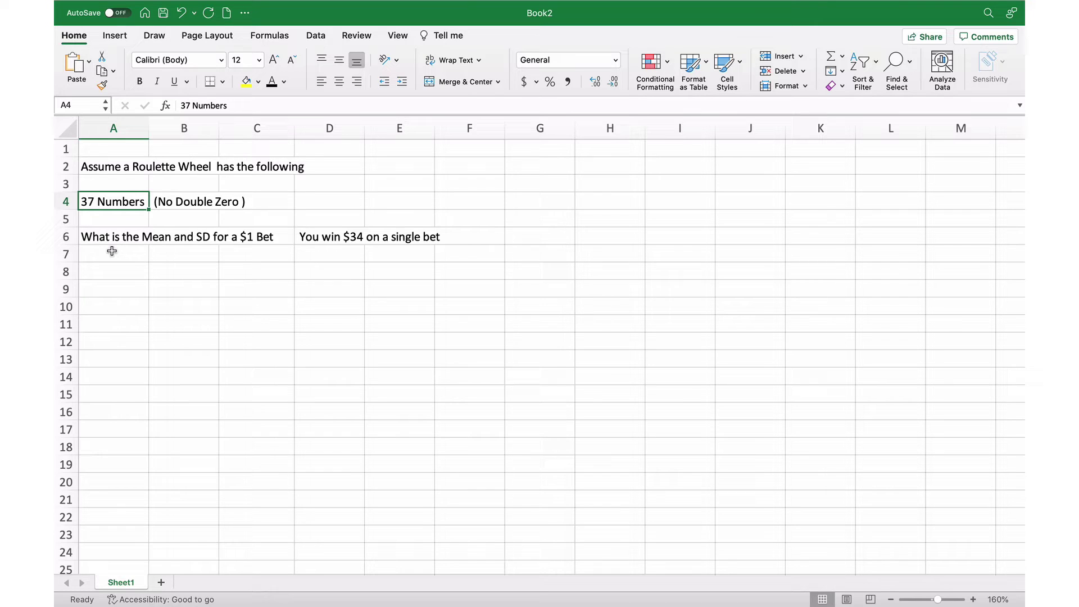
key("super+z")
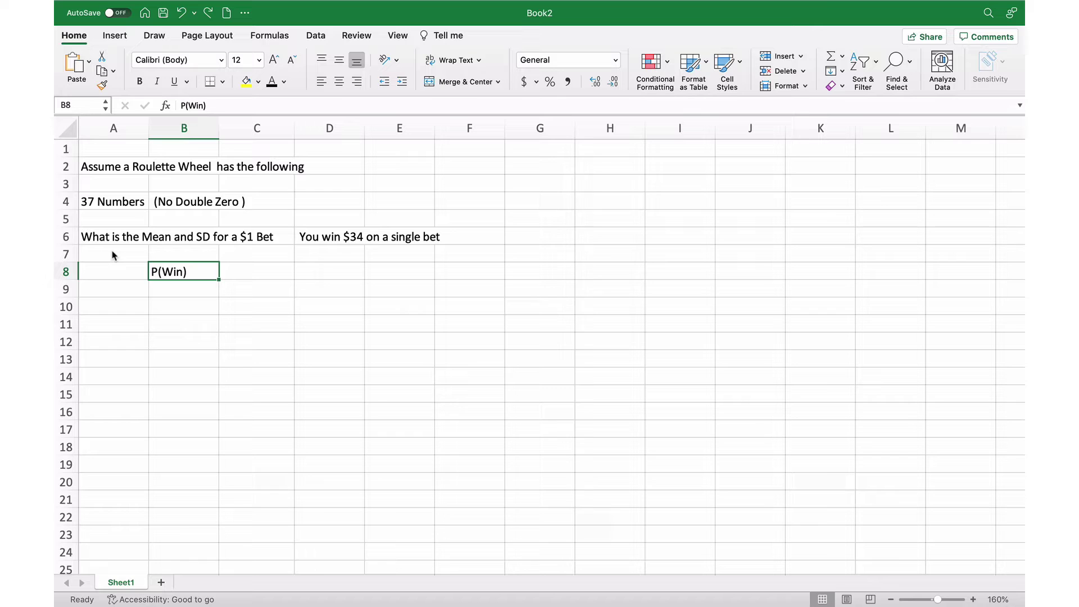
key("super+y")
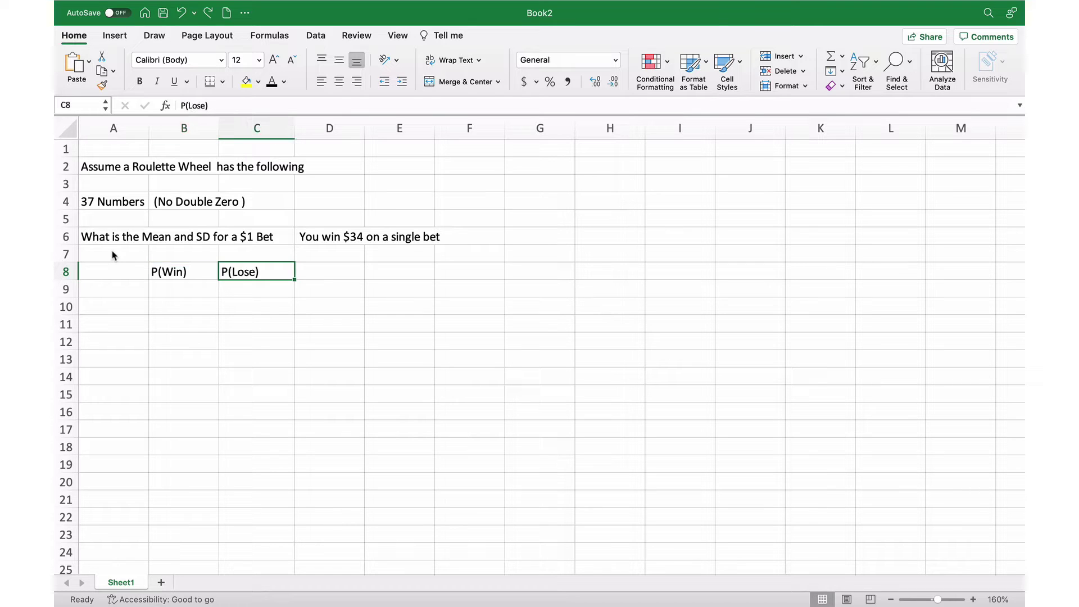
key("super+y")
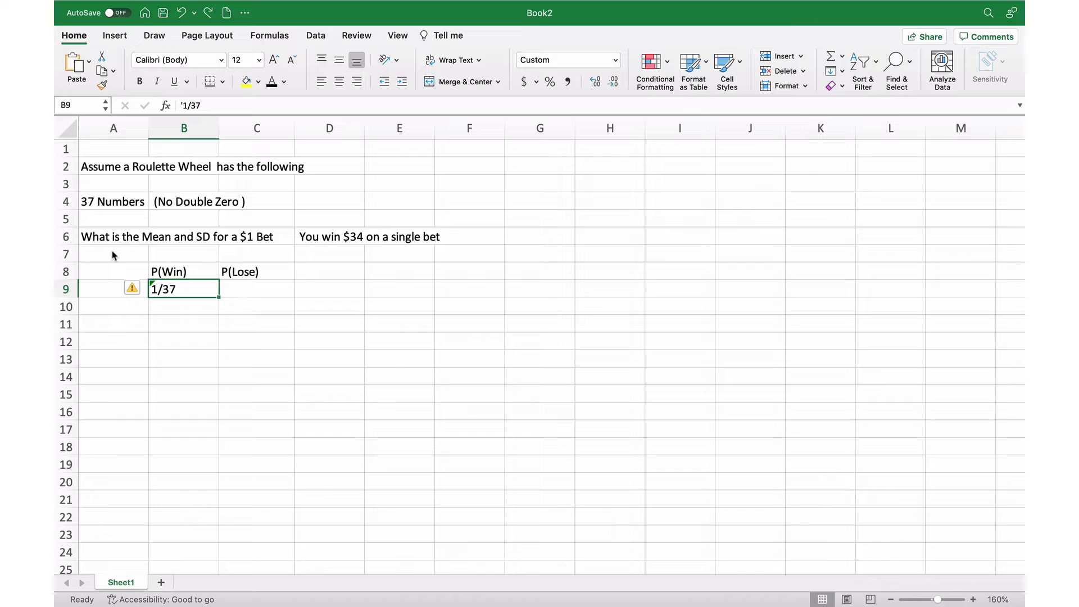
key("super+y")
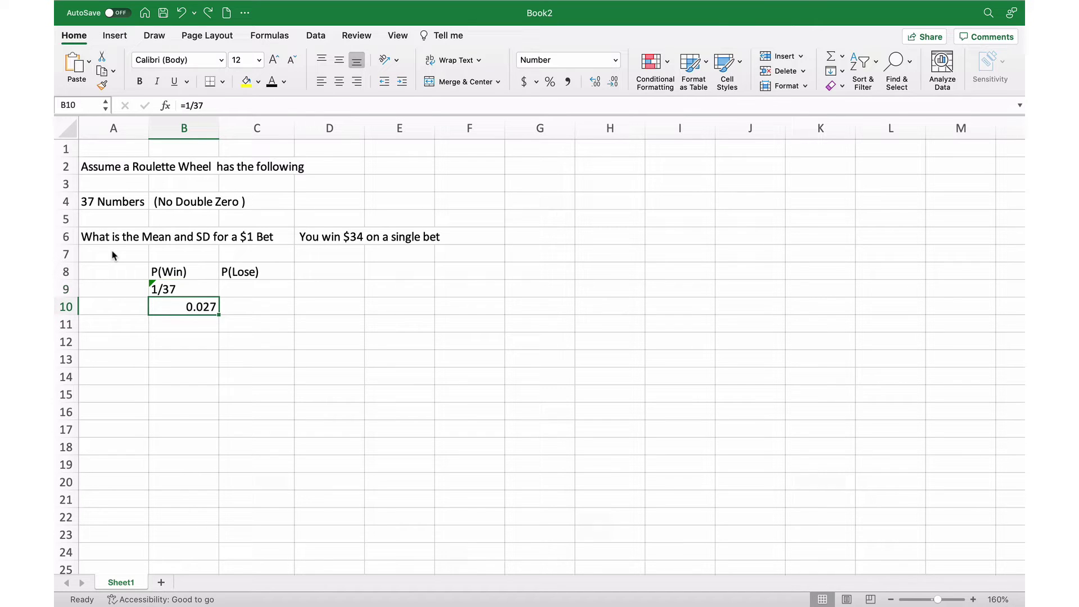
key("super+y")
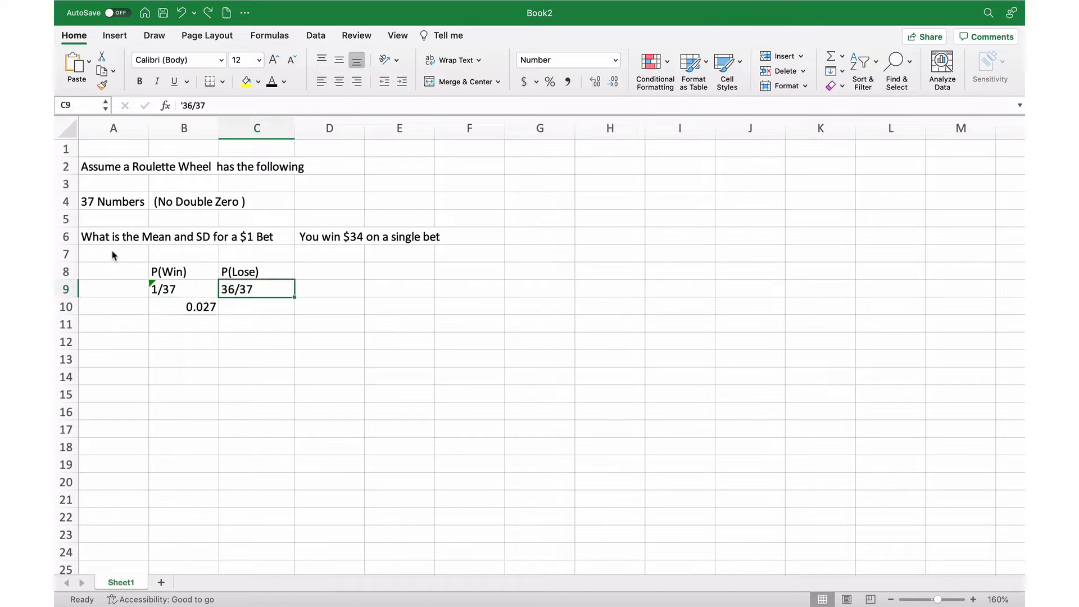
key("super+y")
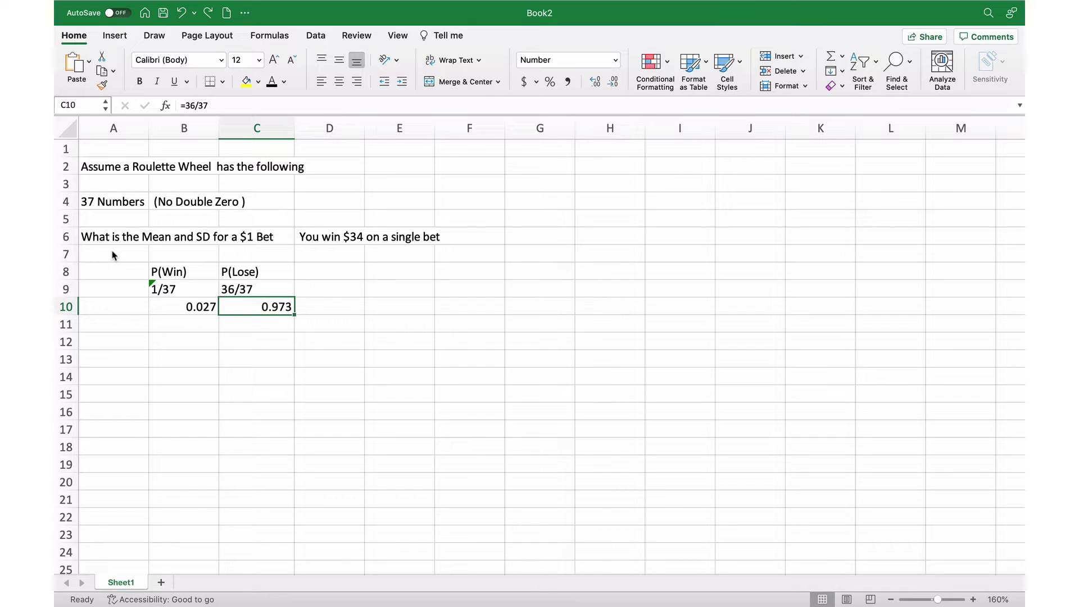
key("super+y")
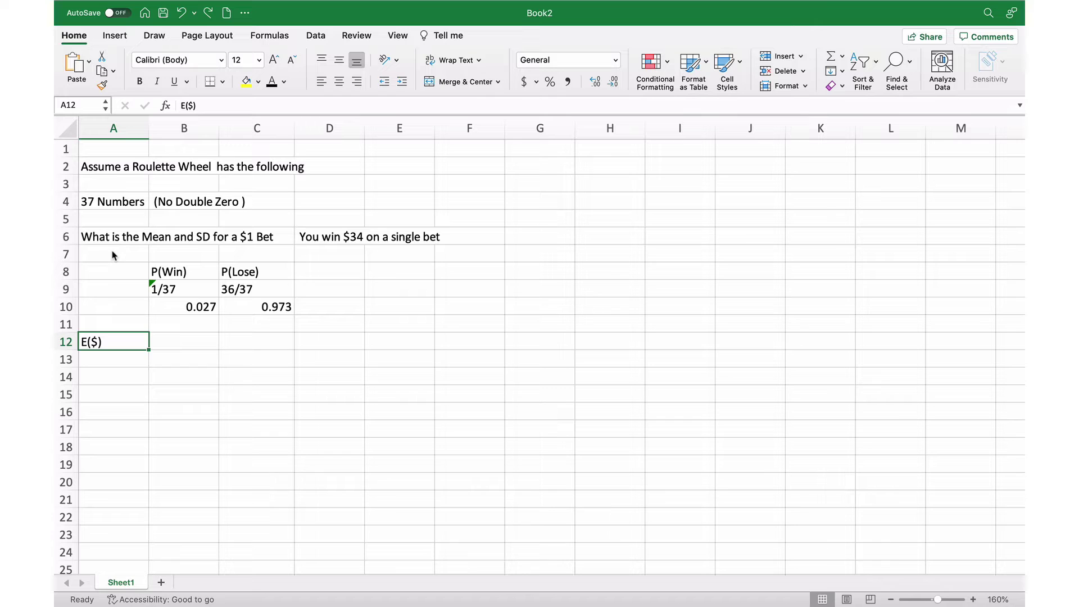
Restore the $34 * B10 and $1 * C10 notes in row 12 and add the = and - signs.
key("super+y")
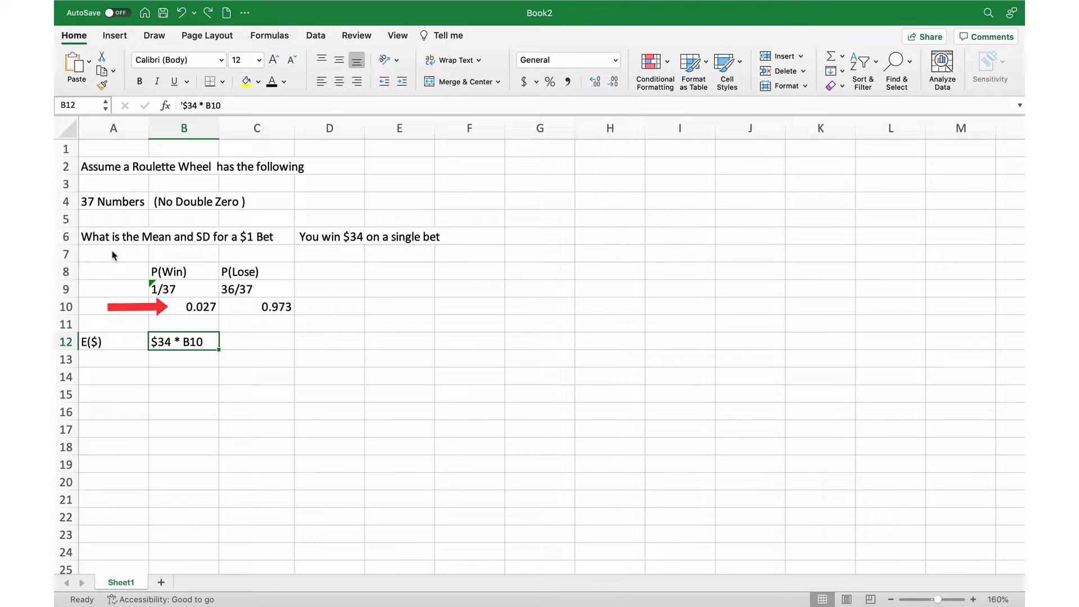
key("super+y")
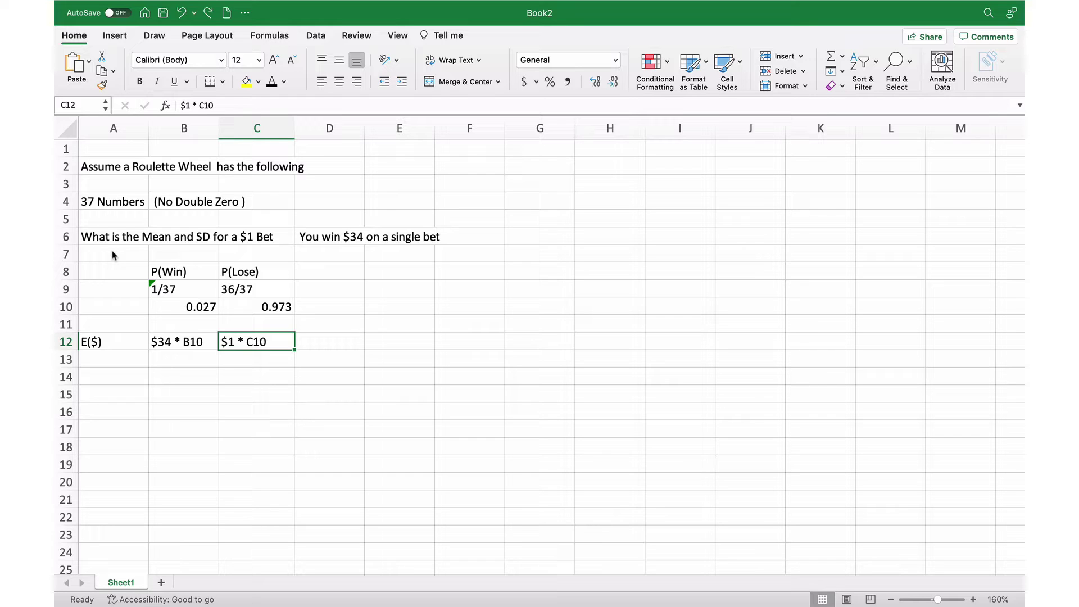
key("Right")
type("=")
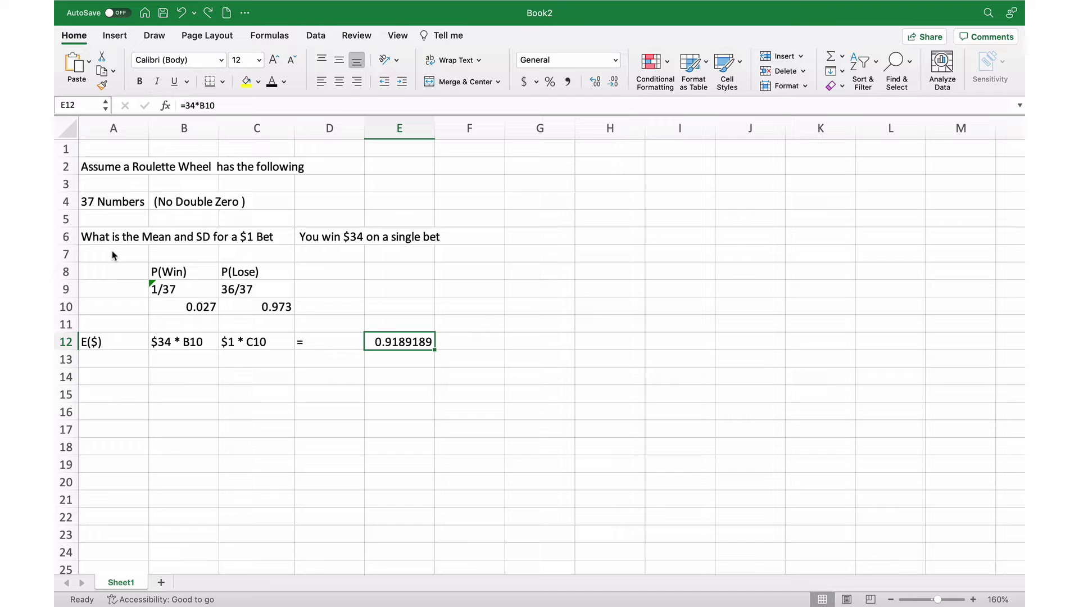
key("Right")
type("-")
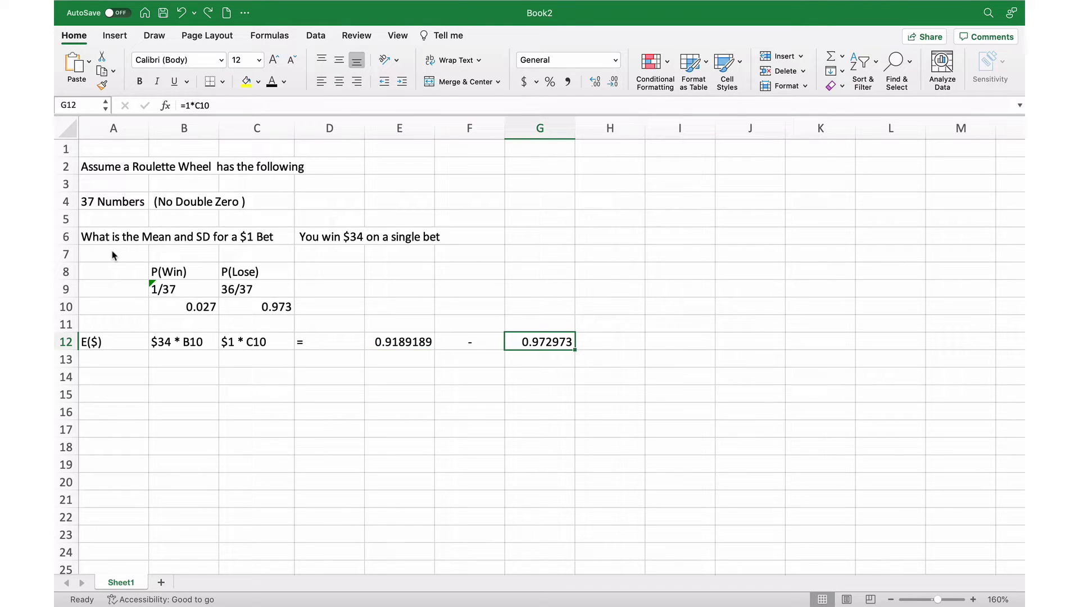
Enter =E12-G12 in H12 and the note 'We lost 5.4 cents every $1 Bet' in J12.
key("Right")
type("=E12-G12")
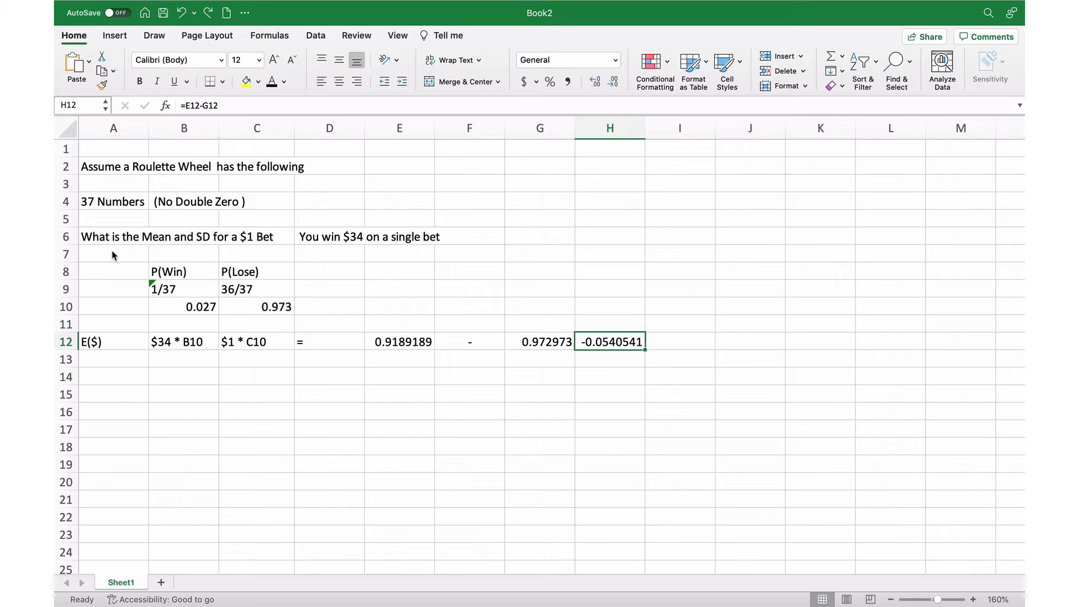
key("Right")
key("Right")
type("We lost 5.4 cents every $1 Bet")
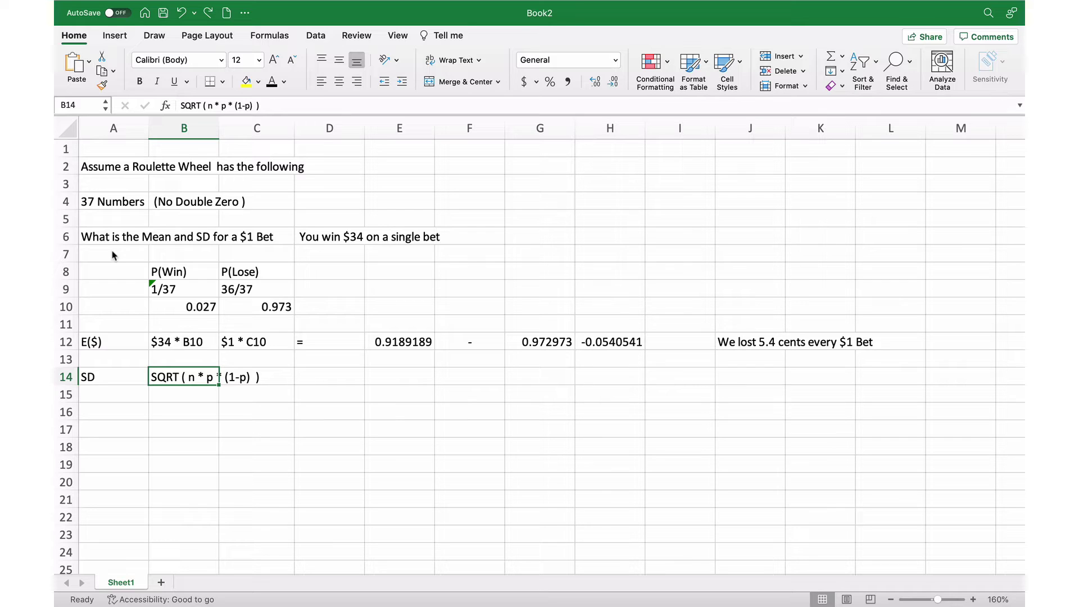
Restore the n, p, 1-p headings and values, then the SD heading and =SQRT(B17*C17*D17) formula.
key("super+z")
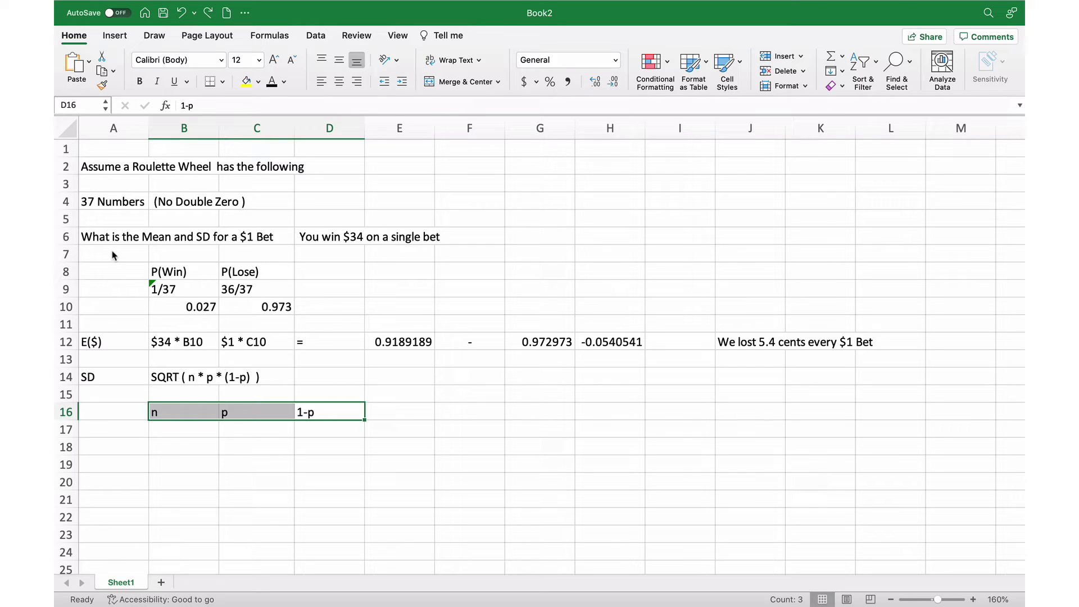
key("super+y")
key("super+y")
key("super+y")
key("super+y")
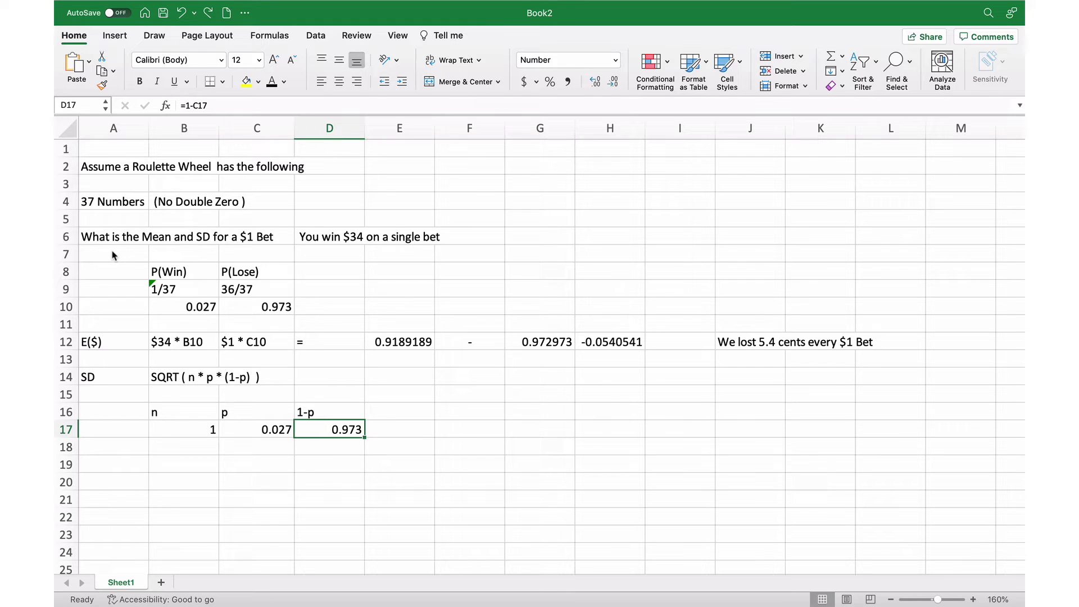
key("super+y")
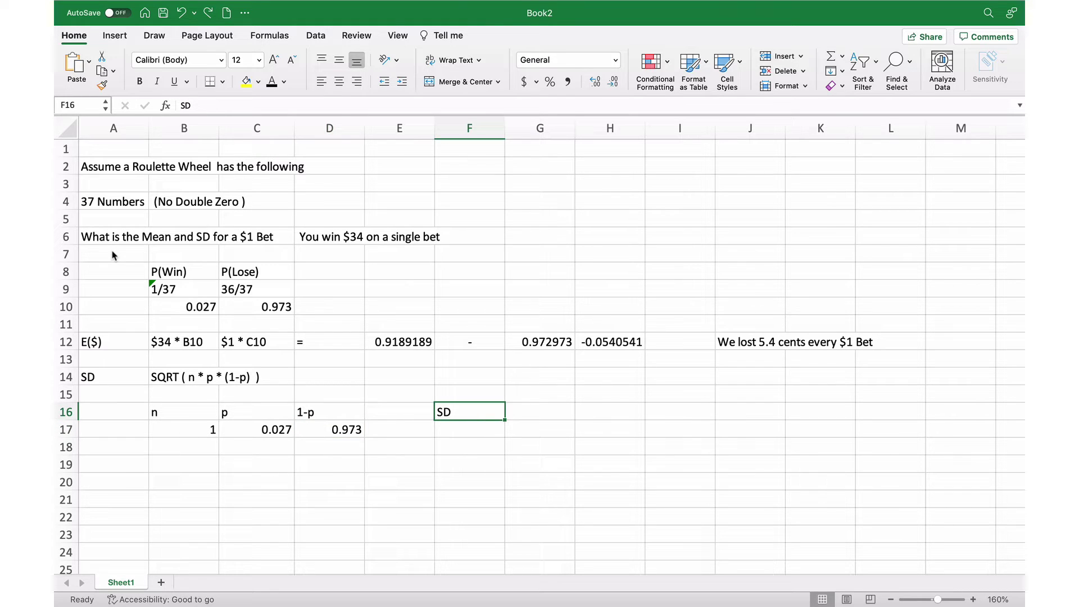
key("super+y")
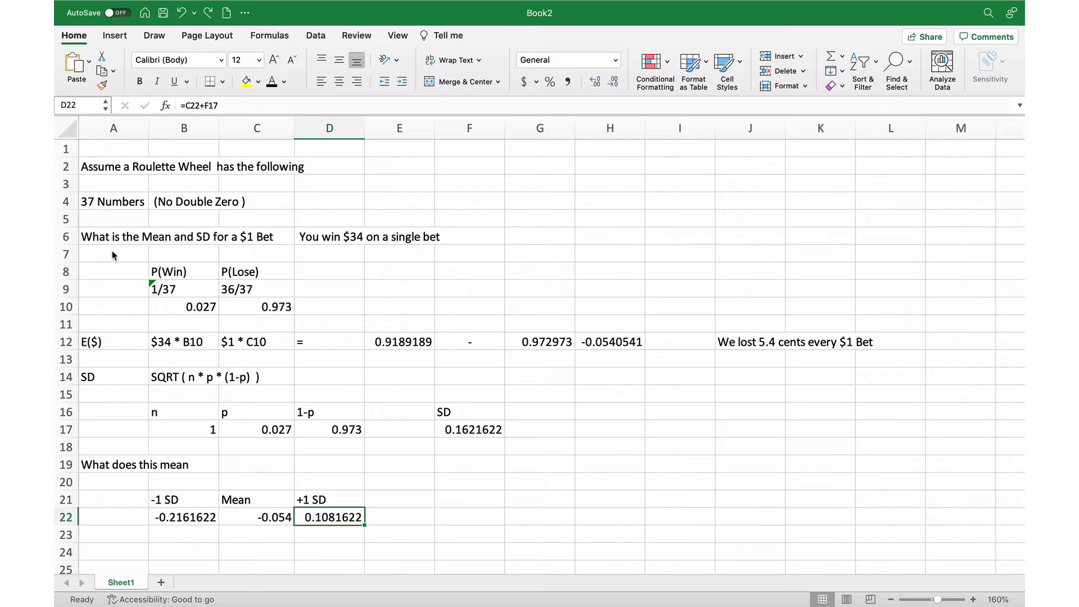
Add the '-2 SD' heading in A21 and the '+2 SD' heading in E21.
key("Left")
key("Left")
key("Left")
key("Up")
type("'-2 SD")
key("ctrl+Return")
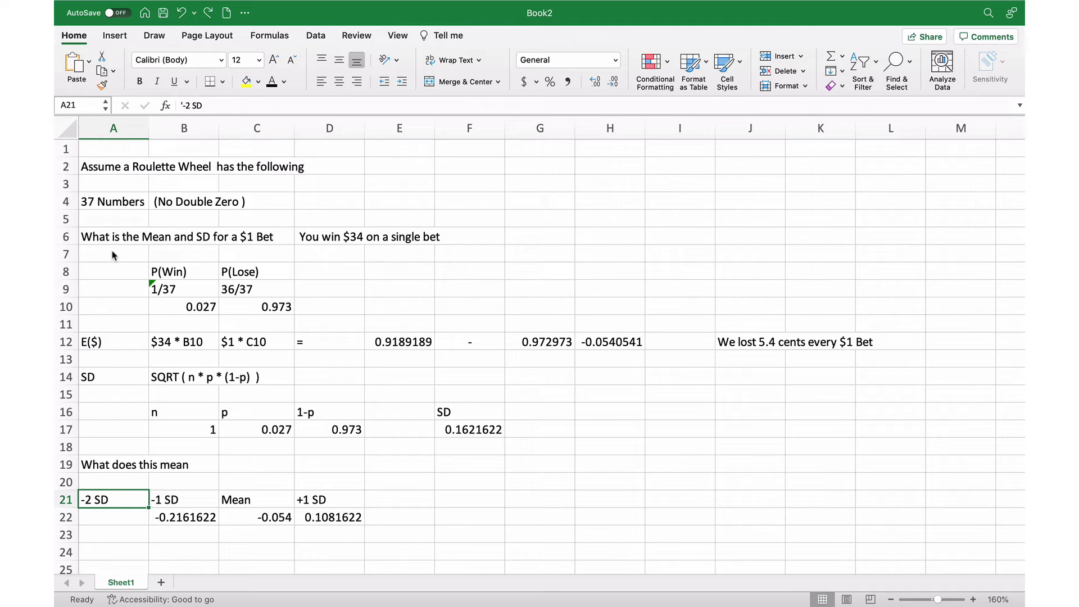
key("Right")
key("Right")
key("Right")
key("Right")
type("'+2 SD")
key("ctrl+Return")
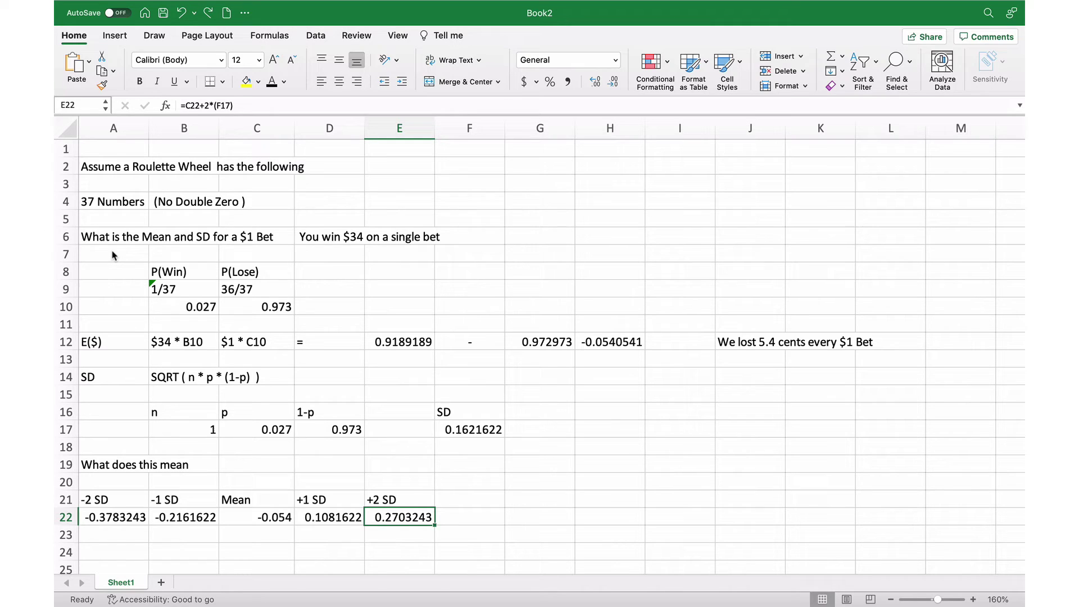
Below the table, add the 'What if we had 100 Bets?' heading.
left_click(405, 528)
key("Down")
key("Down")
key("Down")
key("Down")
key("Down")
key("Down")
key("Down")
key("Down")
key("Down")
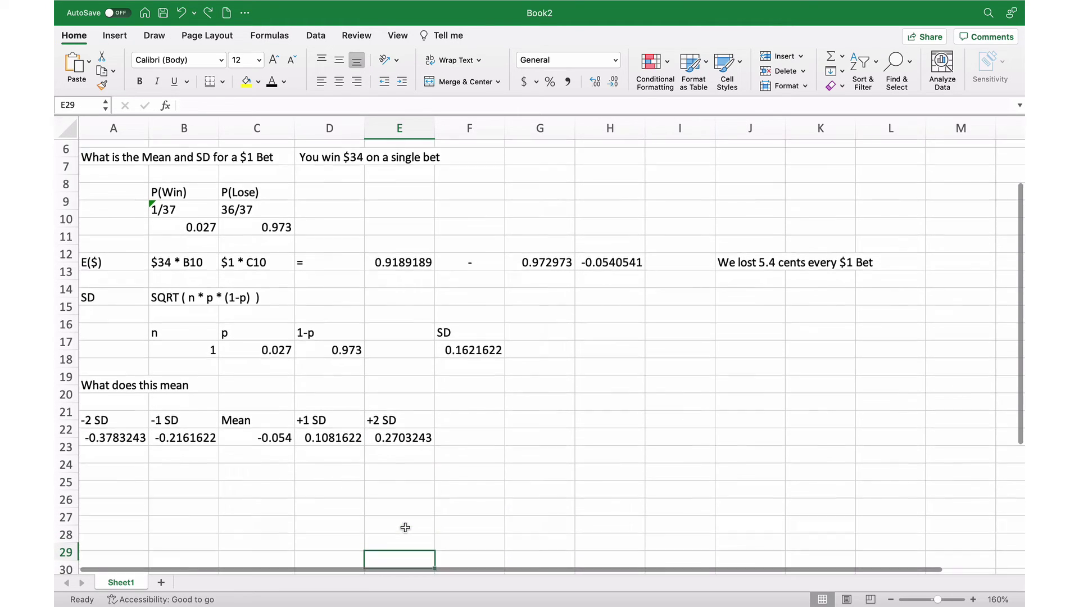
key("Down")
key("Down")
key("Down")
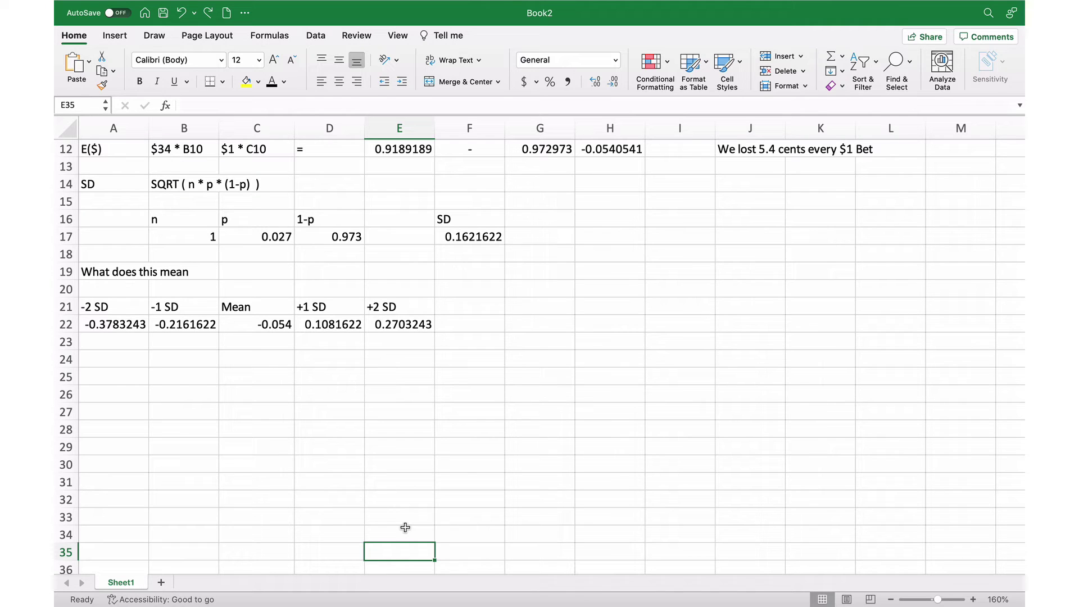
key("super+z")
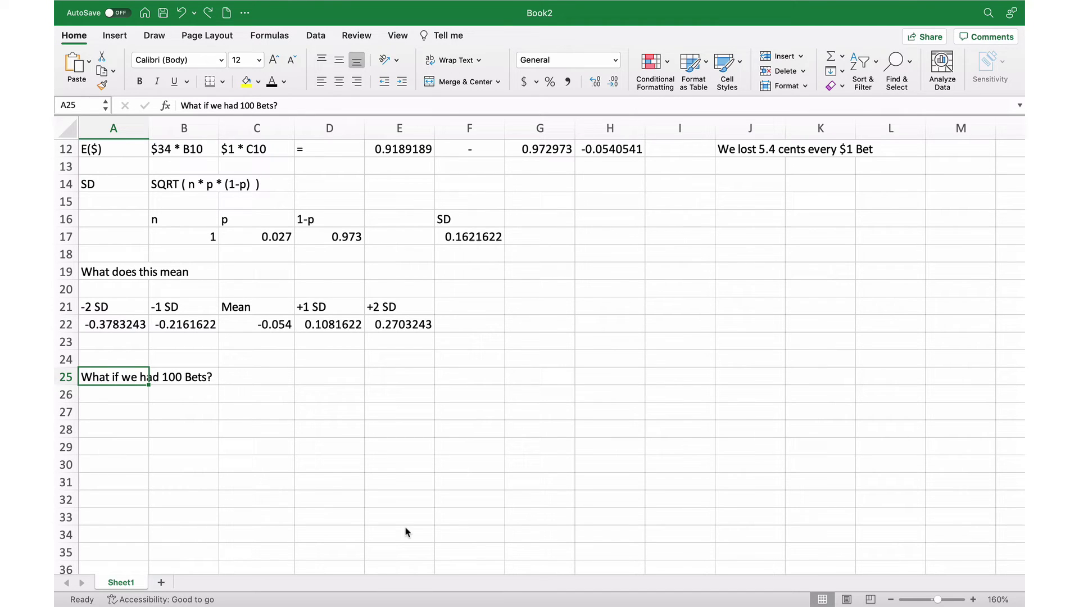
Add P(Win) and P(Lose) labels with 1/37 and 36/37, computed as 0.027 and 0.973.
key("super+y")
key("super+y")
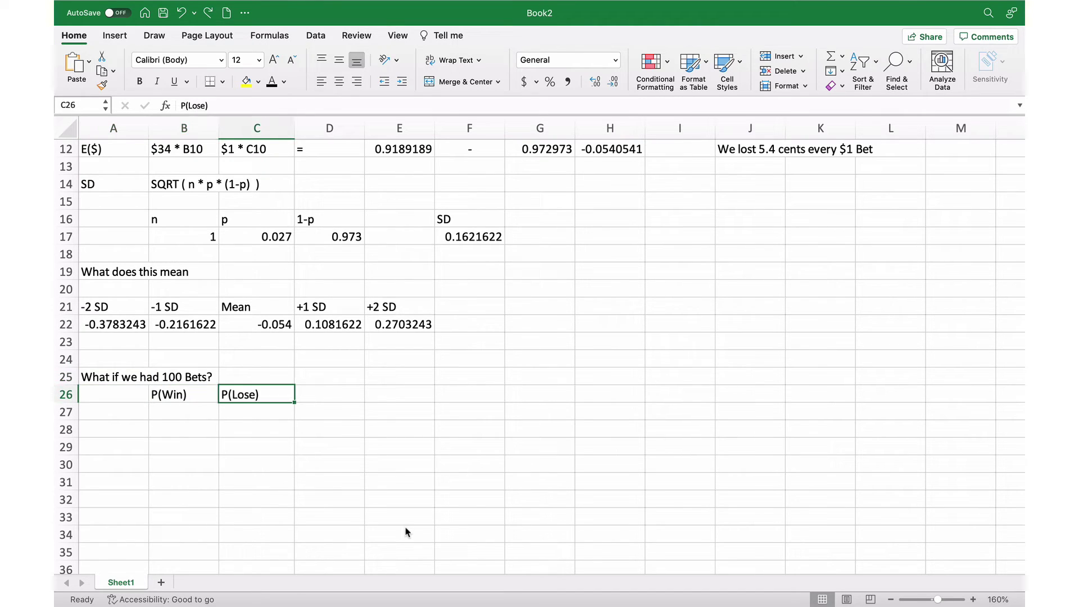
key("super+y")
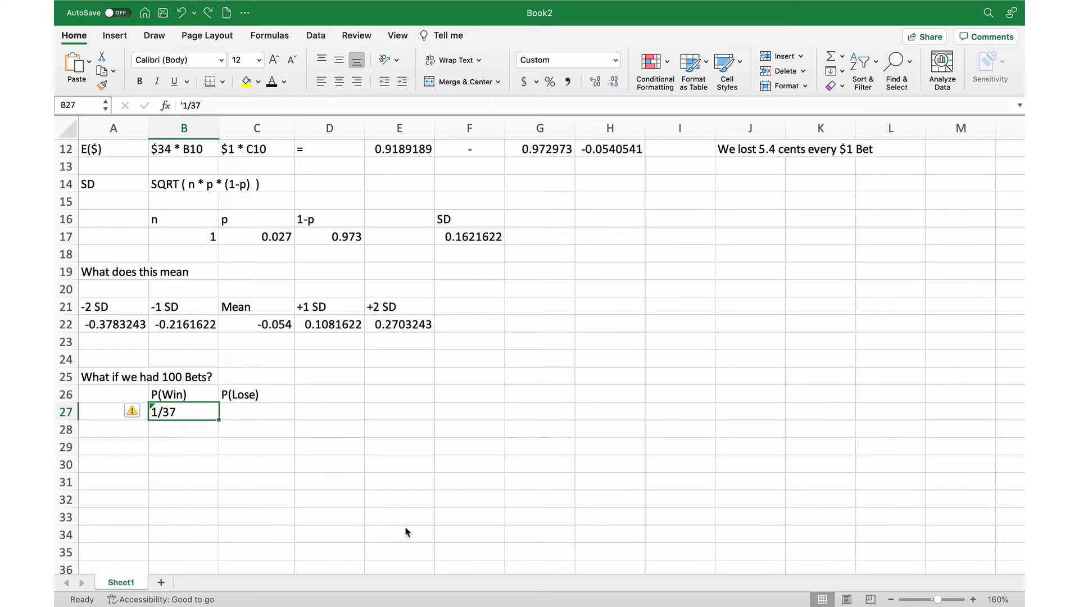
key("super+y")
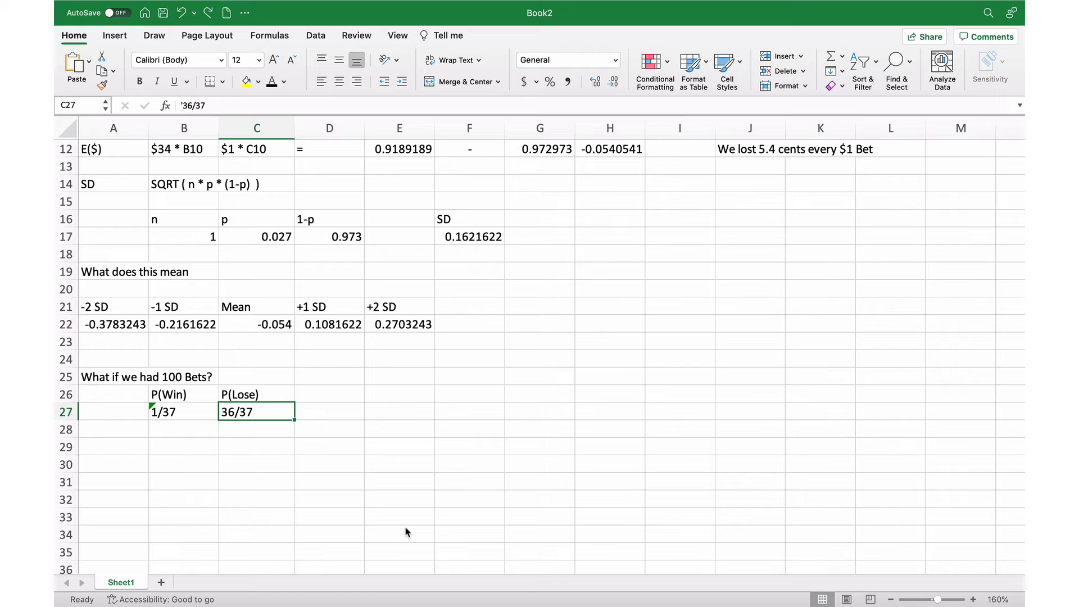
key("super+y")
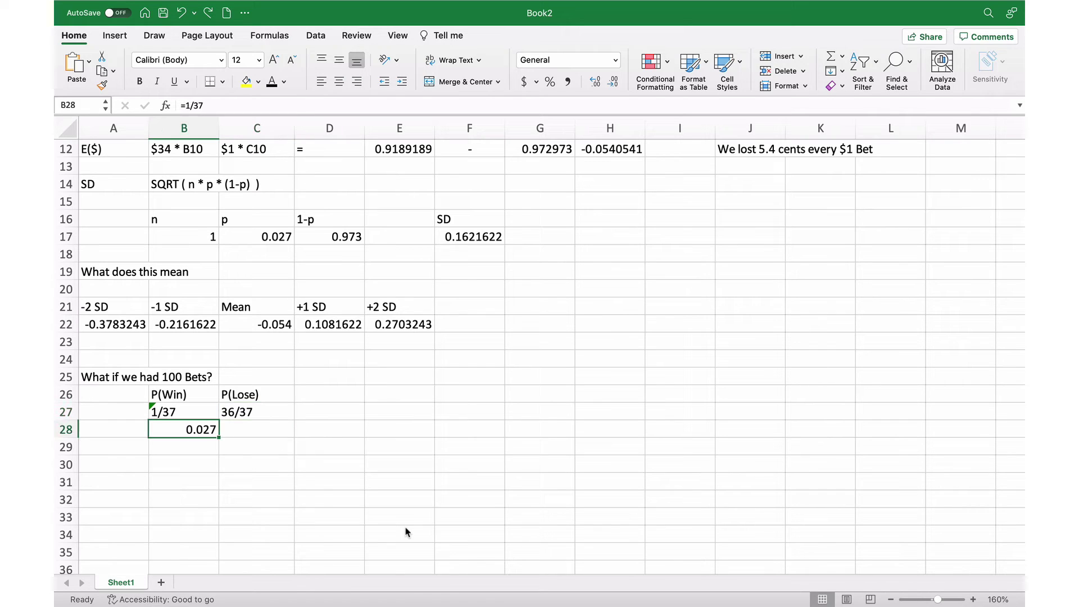
key("super+y")
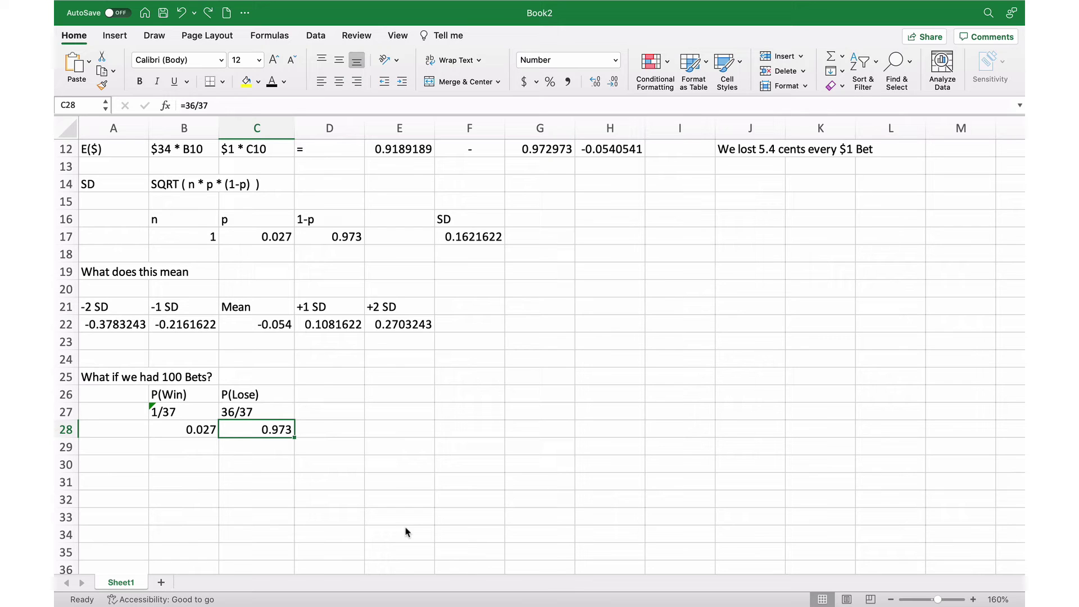
Restore the 100-bet E($) label, $34 * B10 and $1 * C10 formulas, net -0.0540541 and 5.4-cent note.
key("super+y")
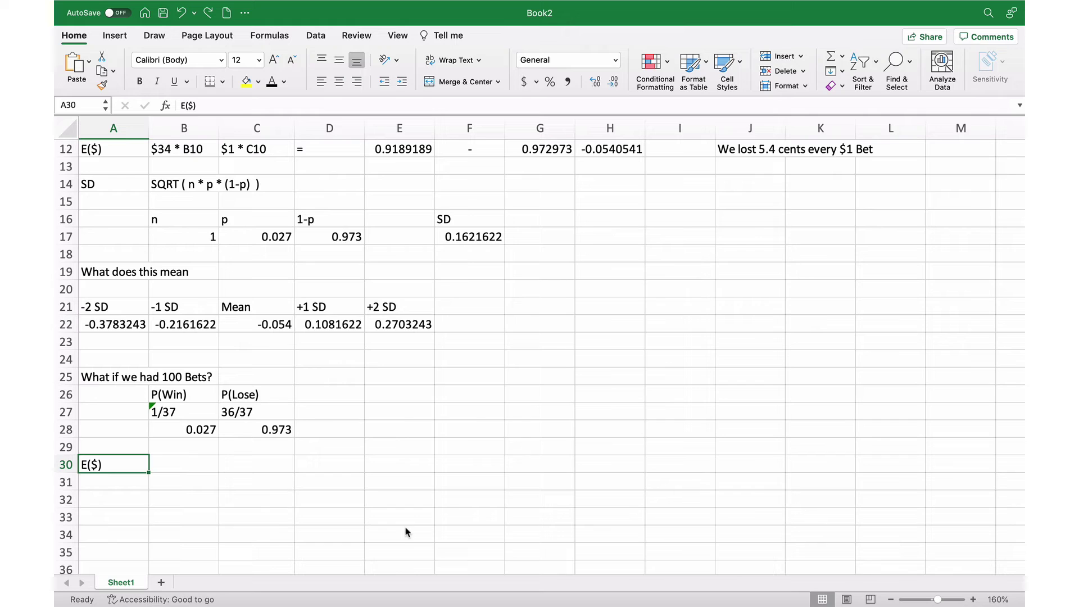
key("super+y")
key("super+y")
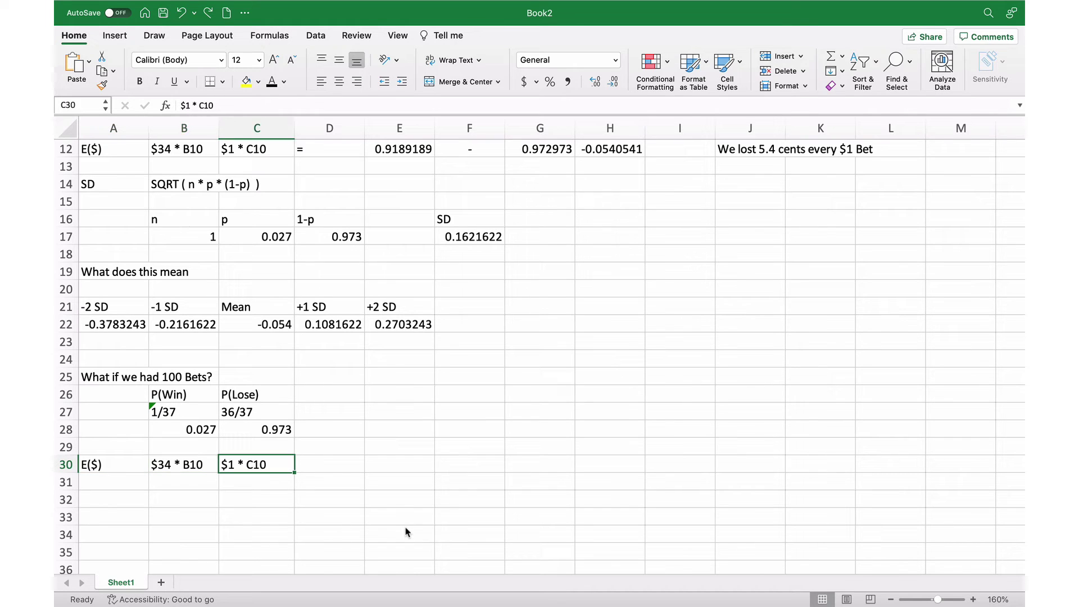
key("super+y")
key("super+y")
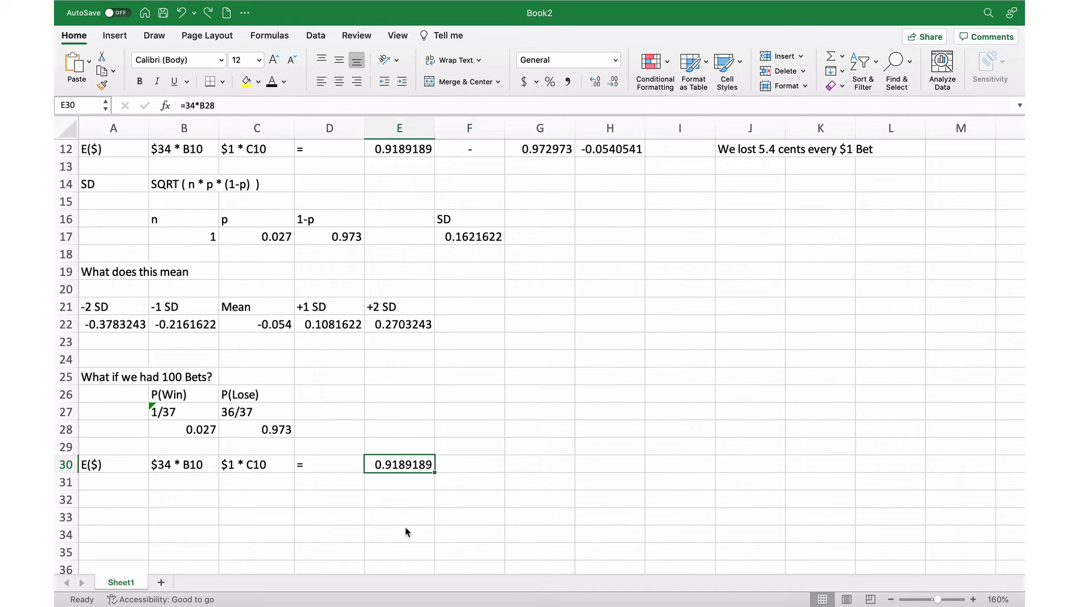
key("super+y")
key("super+y")
key("super+y")
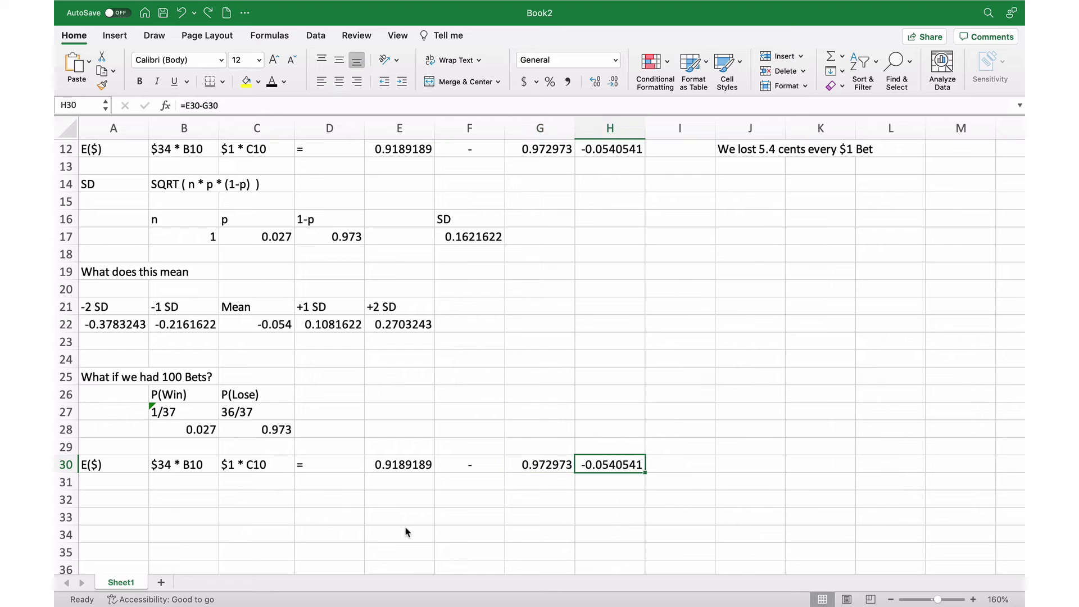
key("super+y")
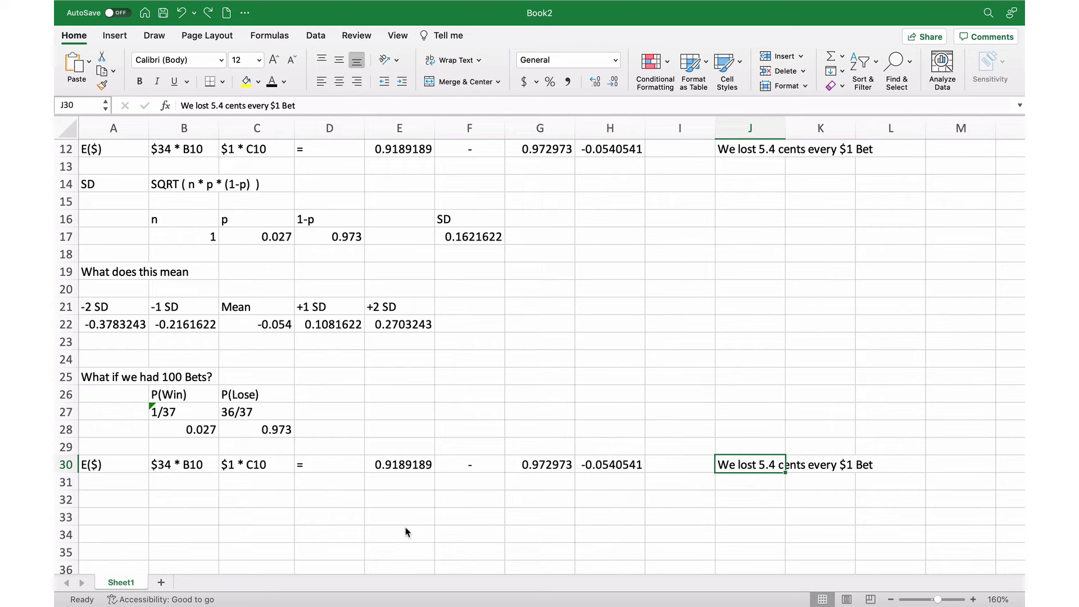
key("super+y")
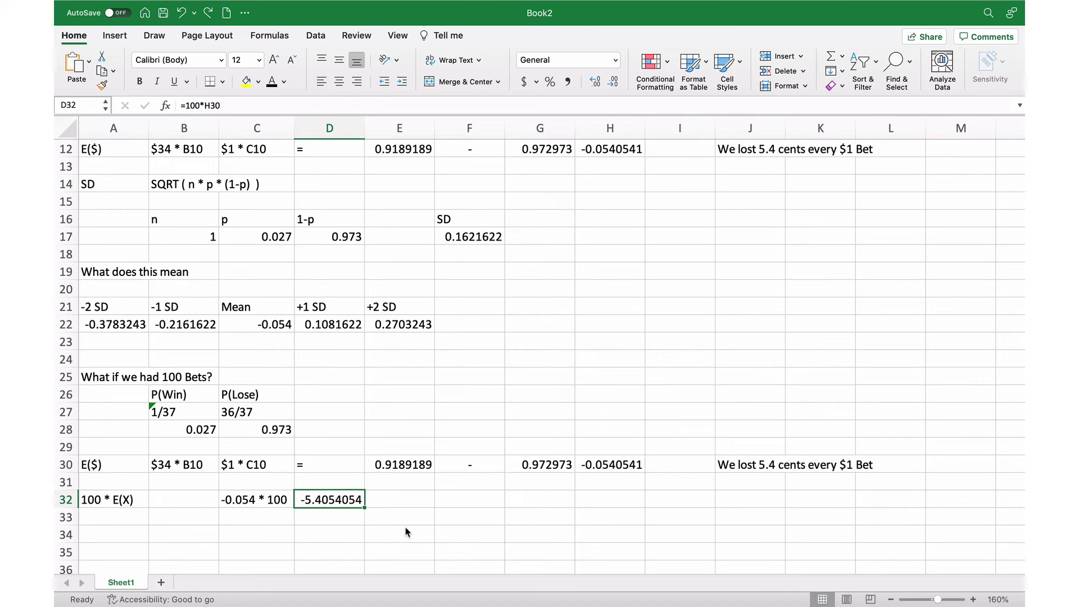
key("Down")
key("Down")
key("Down")
key("Down")
key("Down")
key("Down")
key("Down")
key("Down")
key("Down")
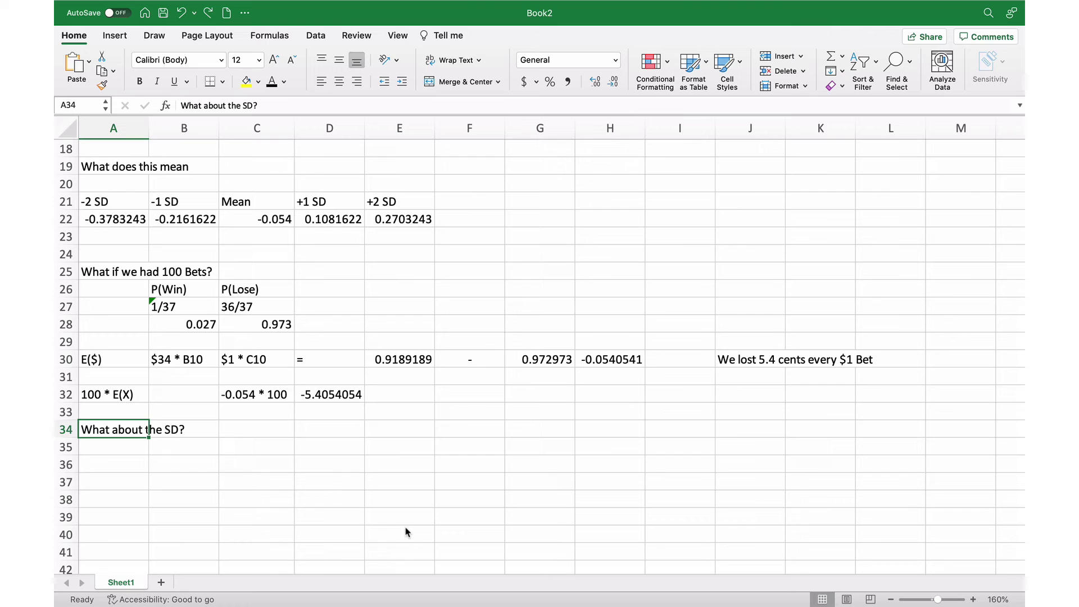
Enter the n, p and 1-p labels in row 36.
key("Down")
key("Down")
key("Right")
key("Right")
type("p")
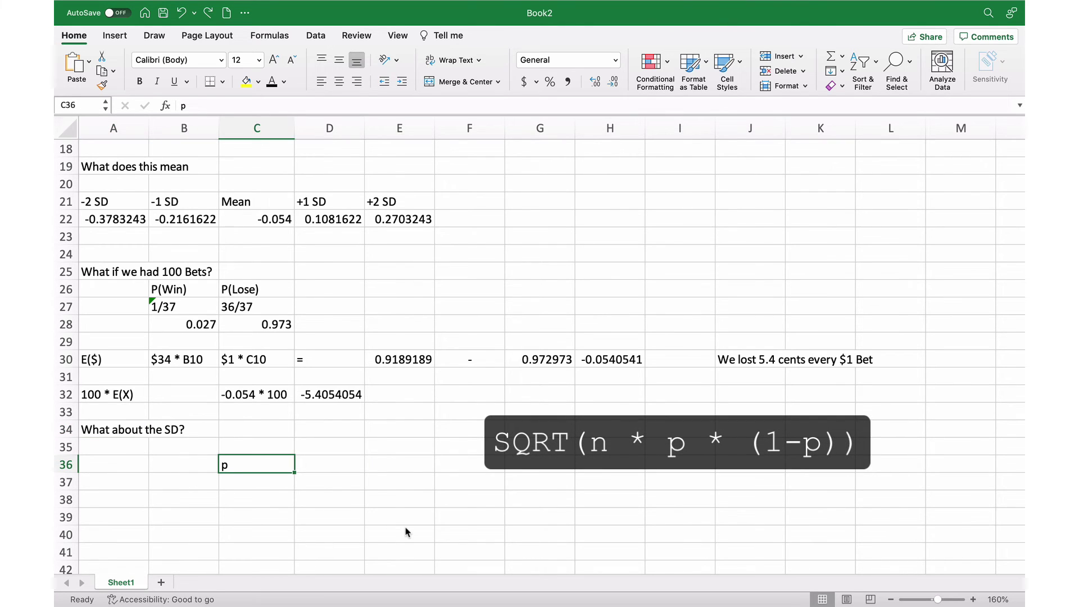
key("Tab")
type("1-p")
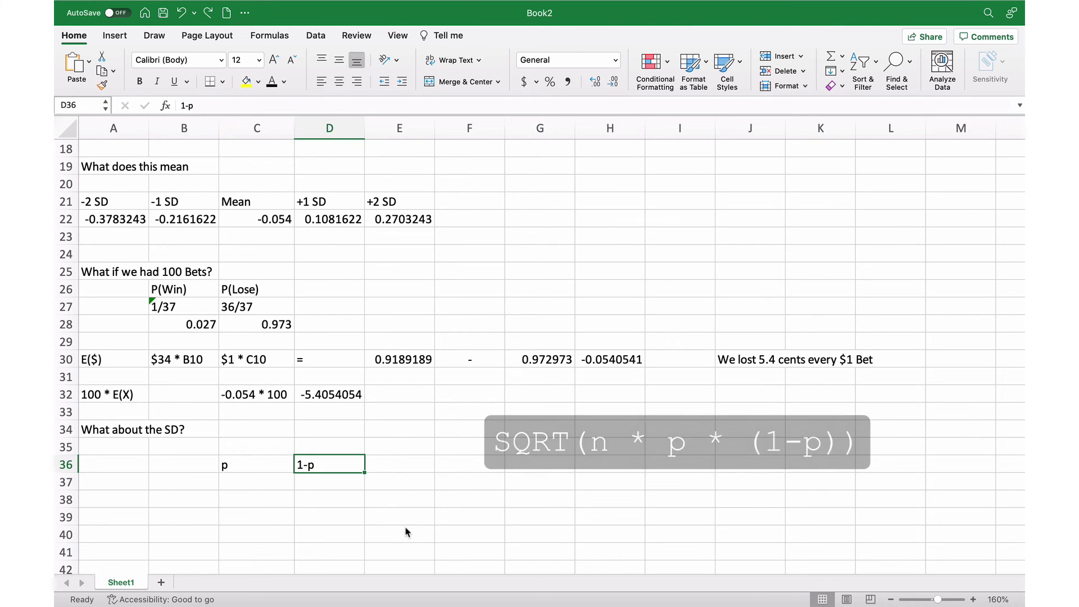
key("Left")
key("Left")
type("n")
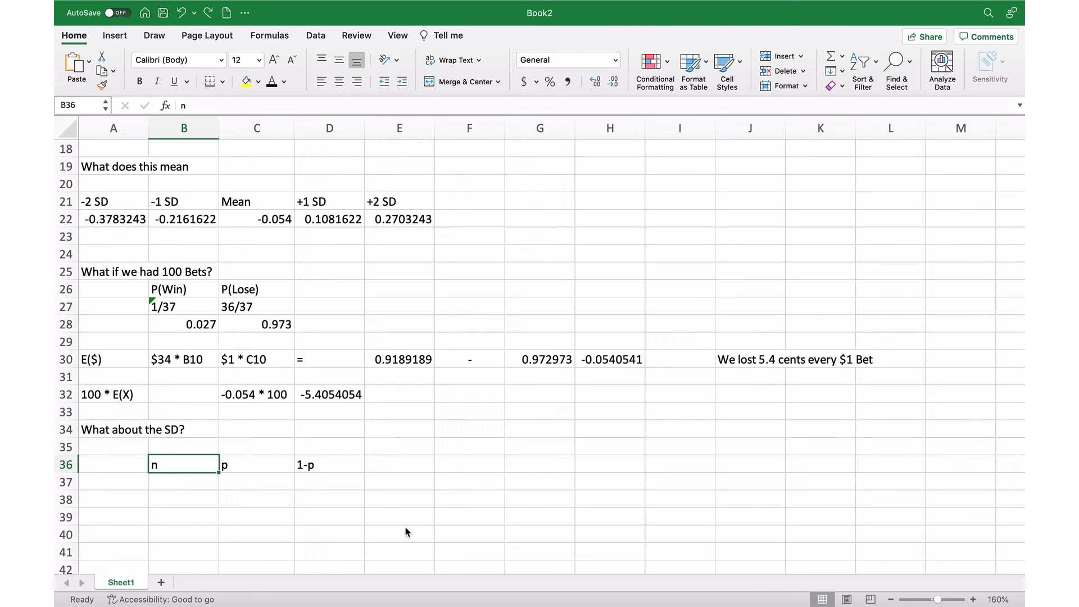
key("Return")
Fill row 37 with n = 100, p =B28 and 1-p =1-C37.
type("100")
key("Right")
type("=B28")
key("ctrl+Return")
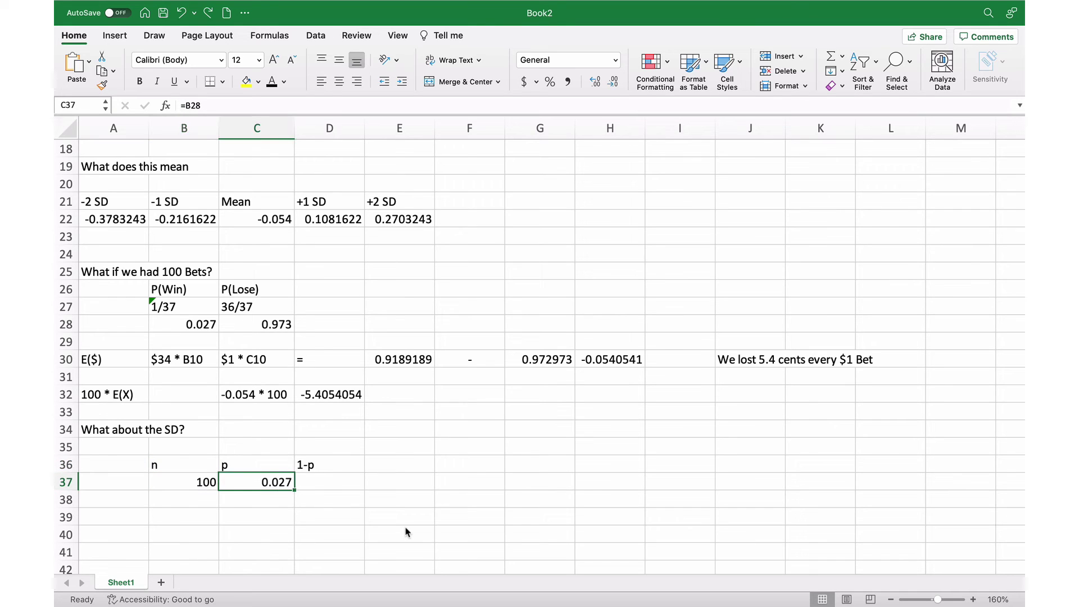
key("Right")
type("=1-C37")
key("ctrl+Return")
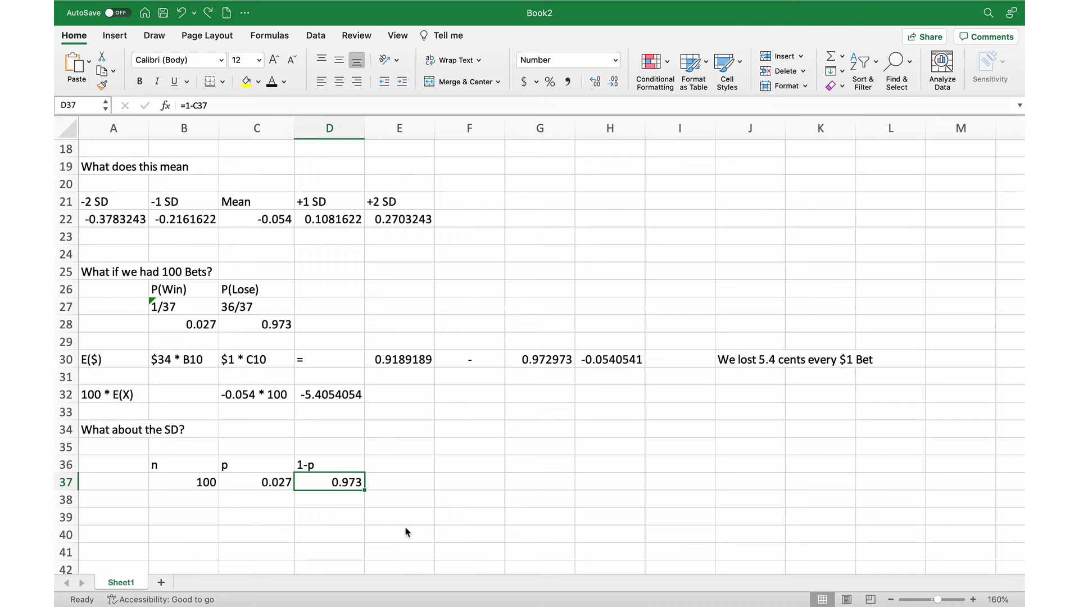
Add the SD label and =SQRT(B37*C37*D37), giving 1.6216216.
key("Right")
key("Right")
key("Up")
type("SD")
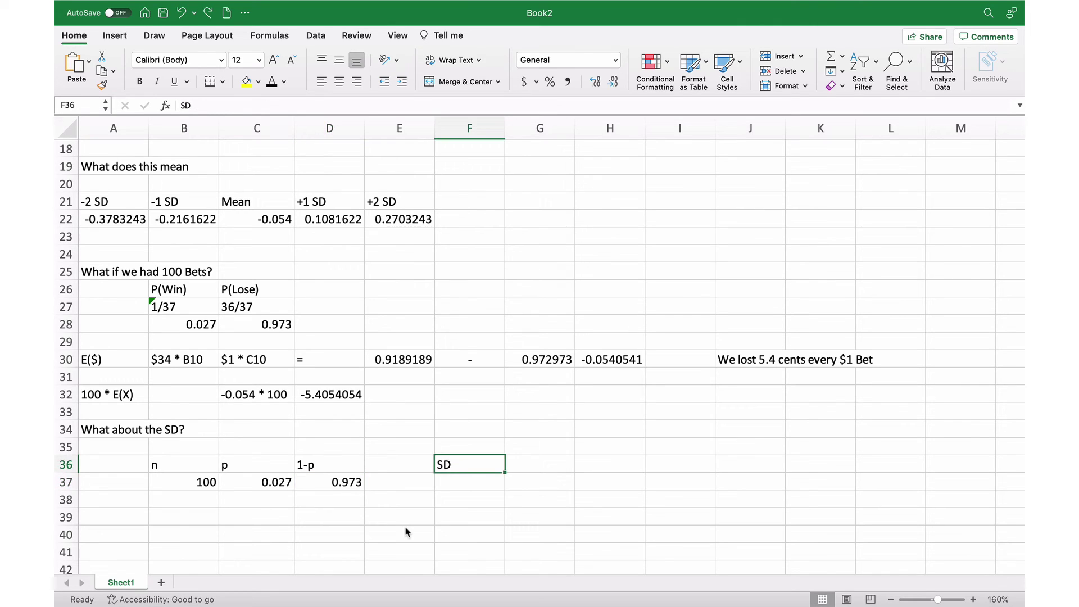
key("Return")
type("=SQRT(B37*C37*D37)")
key("ctrl+Return")
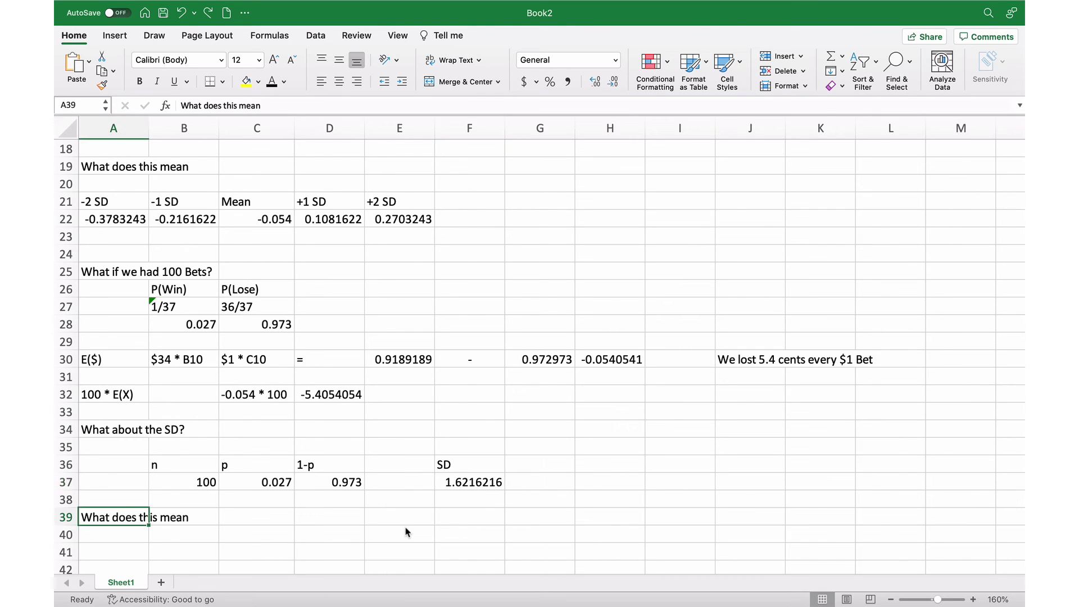
Move further down the sheet toward the ±SD range rows.
key("Down")
key("Down")
key("Down")
key("Down")
key("Down")
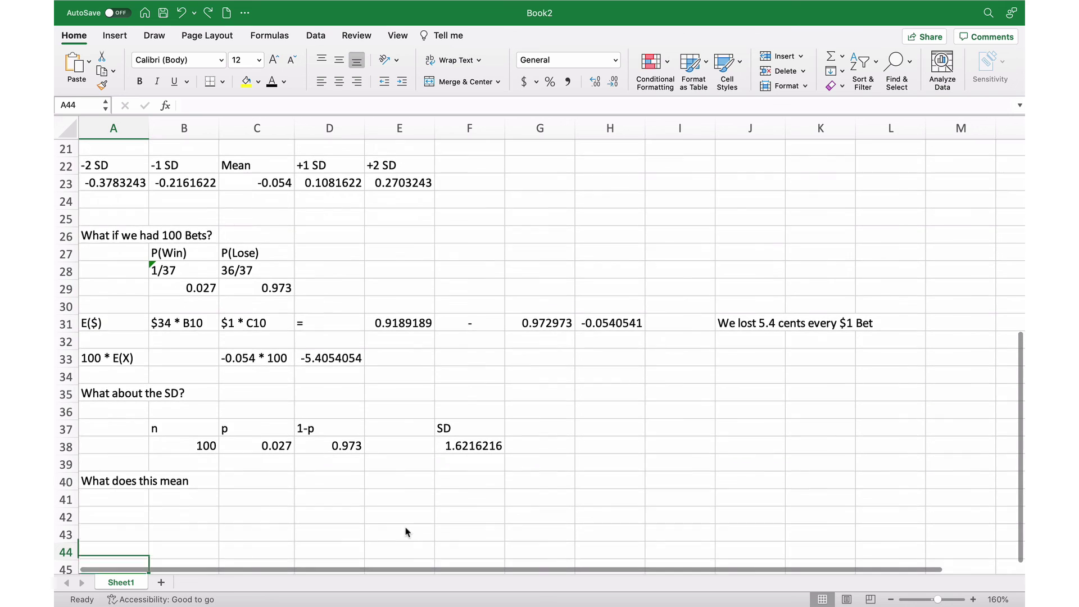